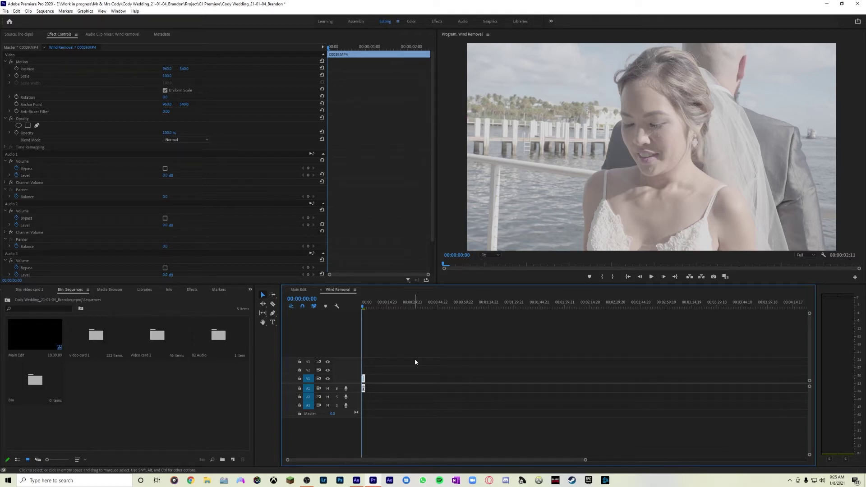
Play the Wind Removal sequence to preview the wedding clip
{"action": "key", "text": "space"}
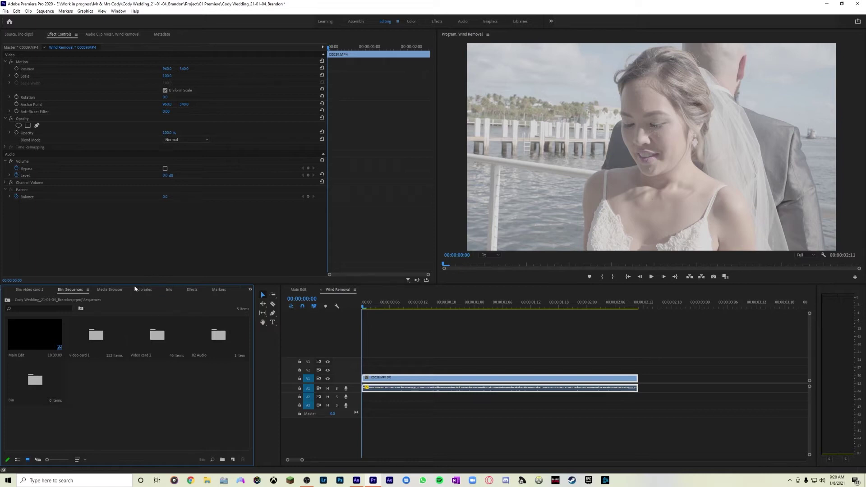
Search the effects for 'hig' and apply the Highpass filter to the A1 wedding audio
{"action": "left_click", "coordinate": [192, 290]}
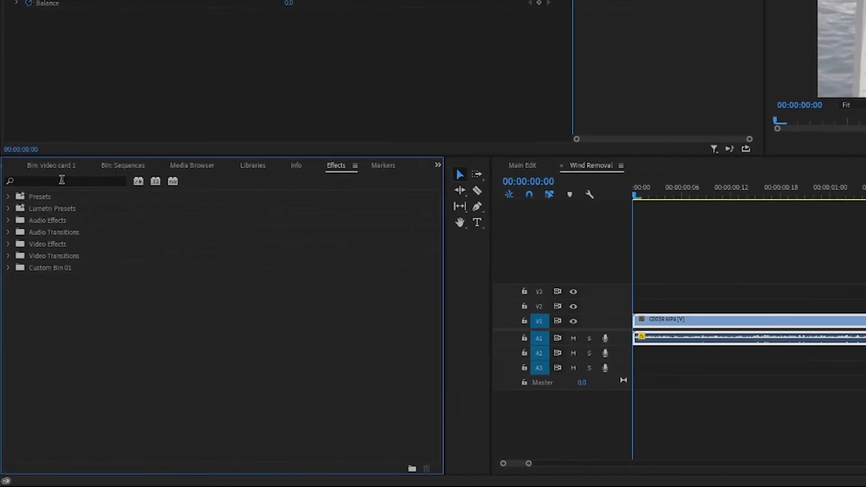
{"action": "left_click", "coordinate": [61, 180]}
{"action": "type", "text": "high"}
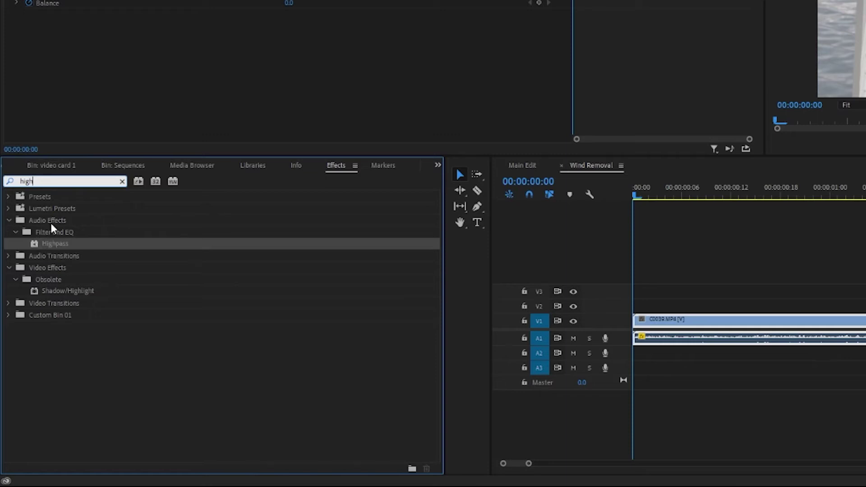
{"action": "left_click_drag", "start_coordinate": [54, 250], "coordinate": [672, 341]}
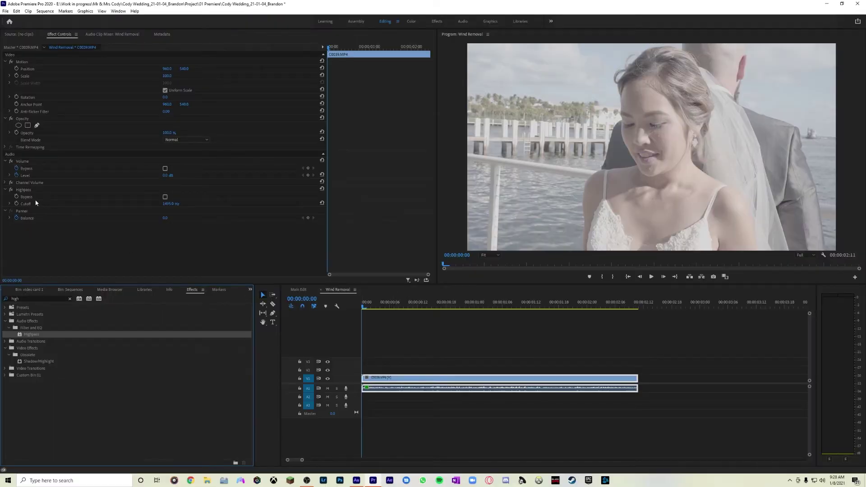
Reveal the Highpass Cutoff setting and preview the filtered audio, returning to the sequence start
{"action": "left_click", "coordinate": [5, 190]}
{"action": "left_click", "coordinate": [5, 190]}
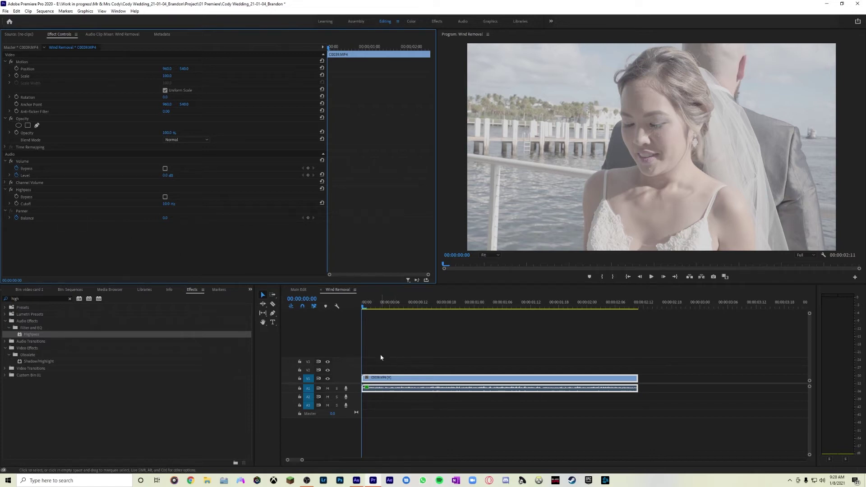
{"action": "key", "text": "space"}
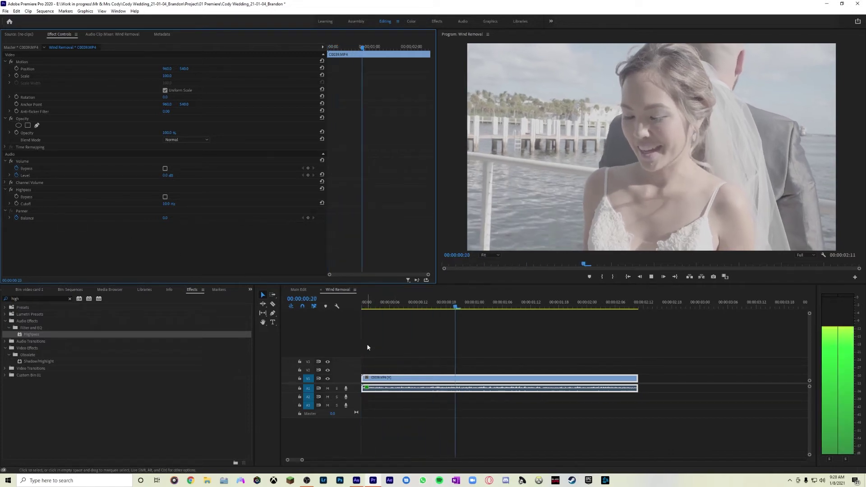
{"action": "key", "text": "space"}
{"action": "left_click", "coordinate": [363, 308]}
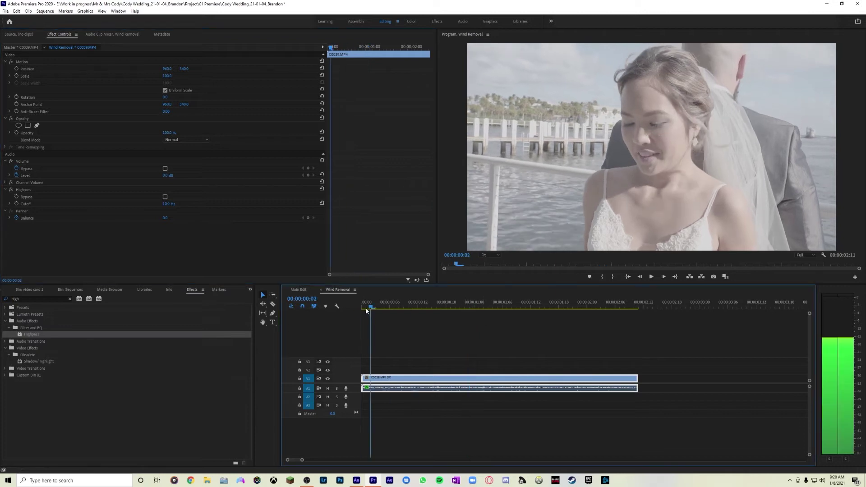
Set the Highpass cutoff to 505.4 Hz, audition it, then bypass the filter
{"action": "left_click", "coordinate": [167, 204]}
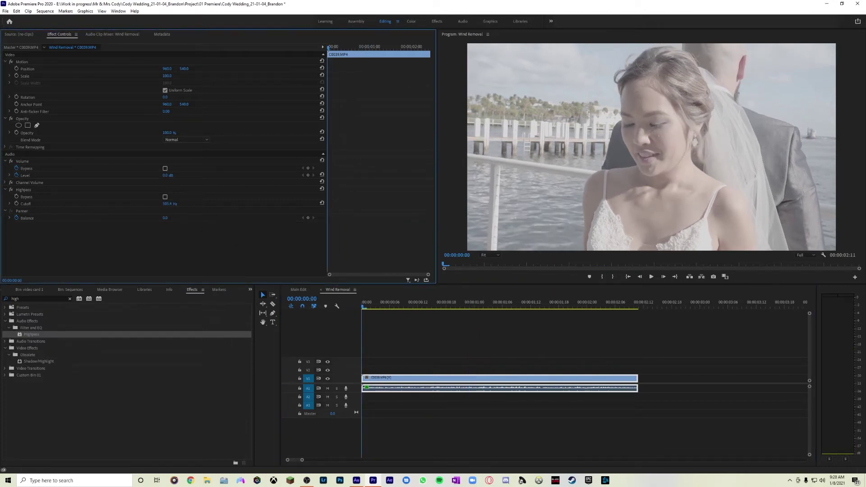
{"action": "key", "text": "space"}
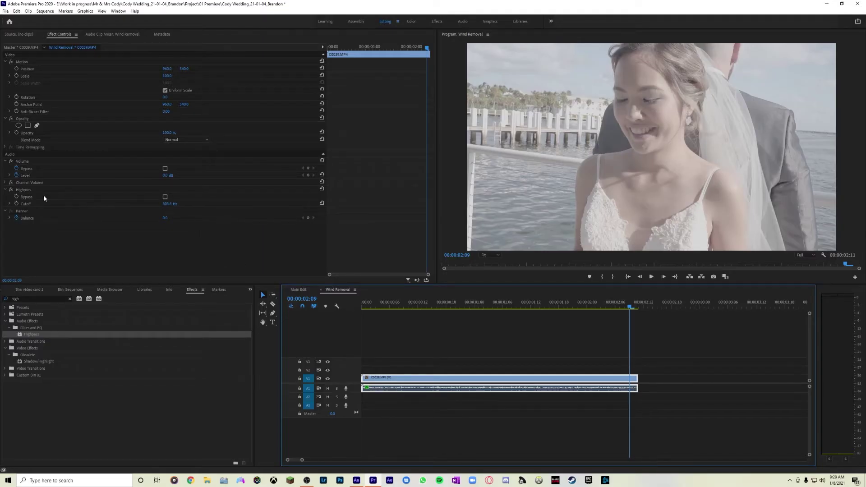
{"action": "left_click", "coordinate": [10, 190]}
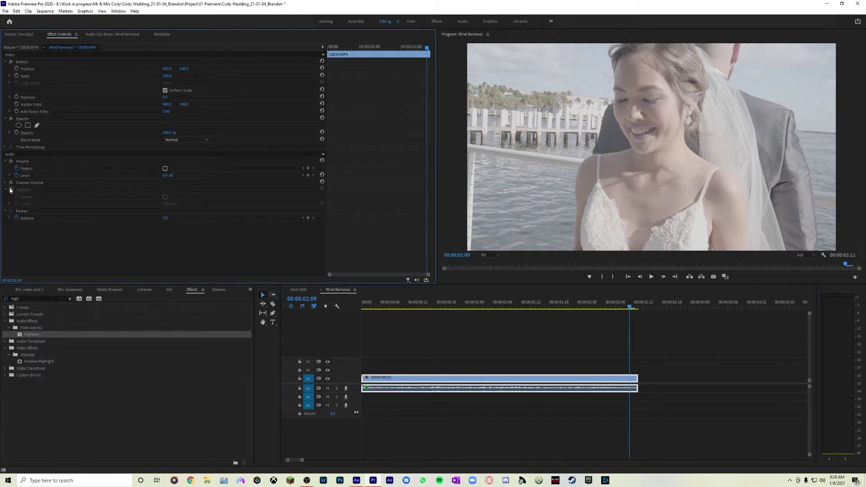
Compare playback with Highpass bypassed and enabled, finally leaving the filter on
{"action": "key", "text": "space"}
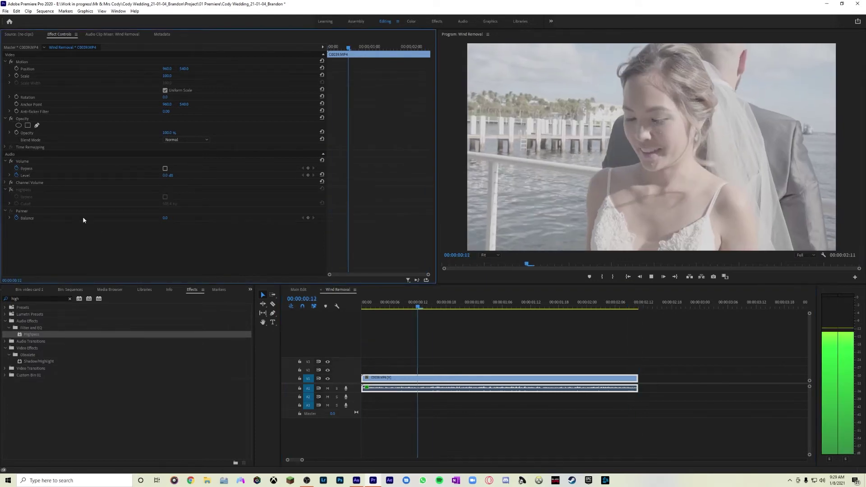
{"action": "left_click", "coordinate": [11, 190]}
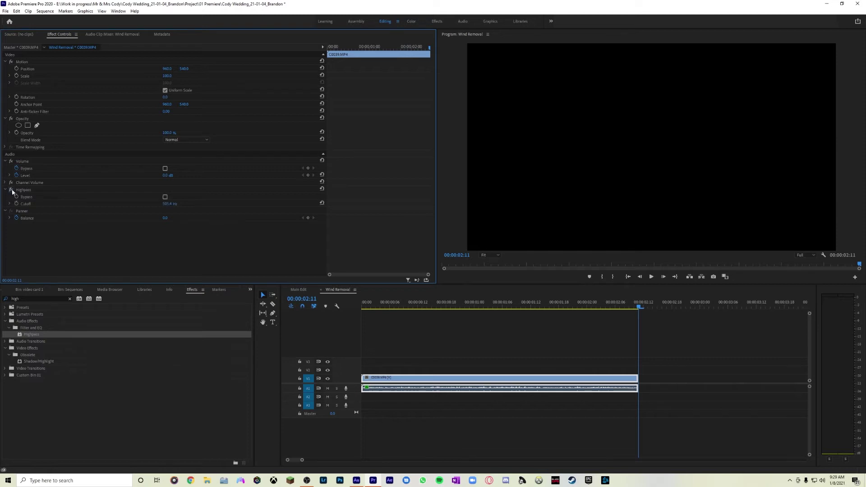
{"action": "key", "text": "space"}
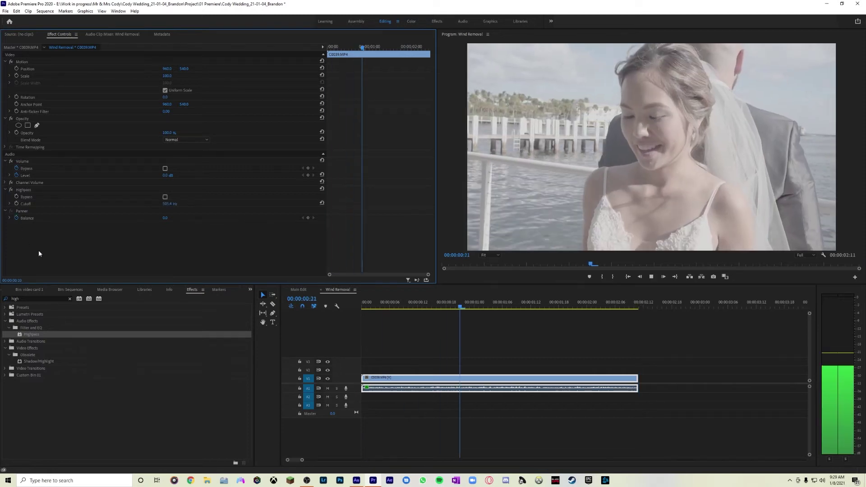
{"action": "key", "text": "space"}
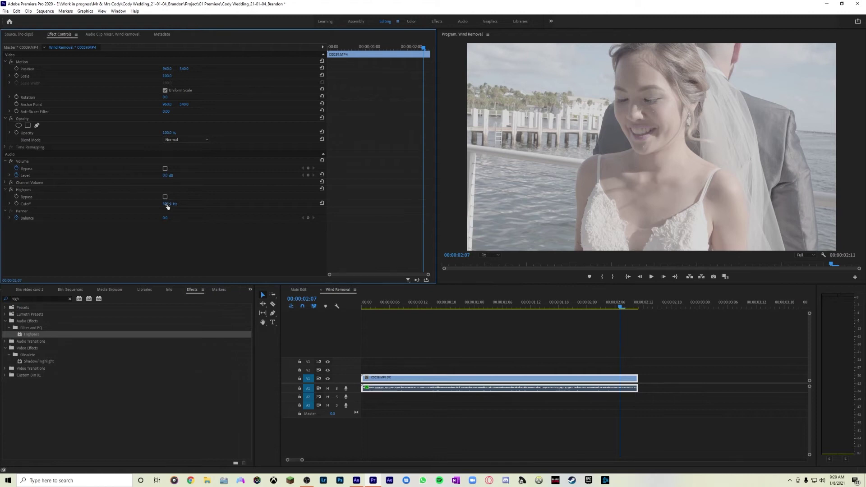
{"action": "left_click", "coordinate": [11, 190]}
{"action": "left_click", "coordinate": [352, 310]}
{"action": "key", "text": "space"}
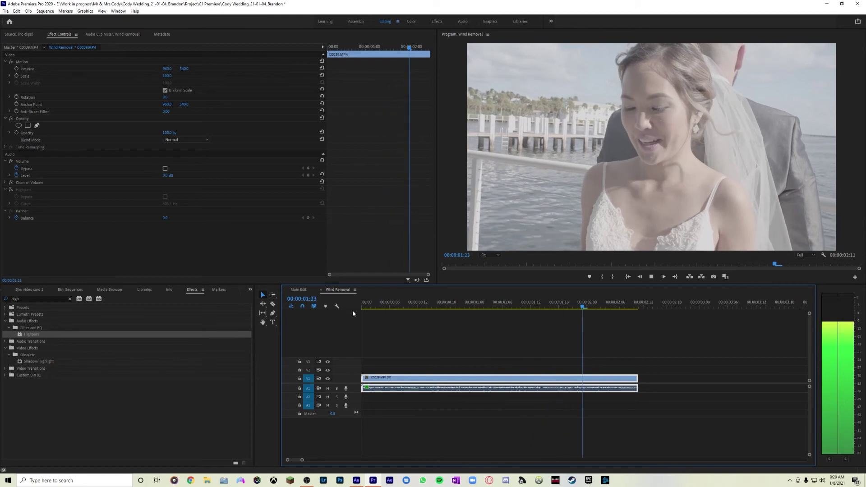
{"action": "key", "text": "space"}
{"action": "left_click", "coordinate": [11, 191]}
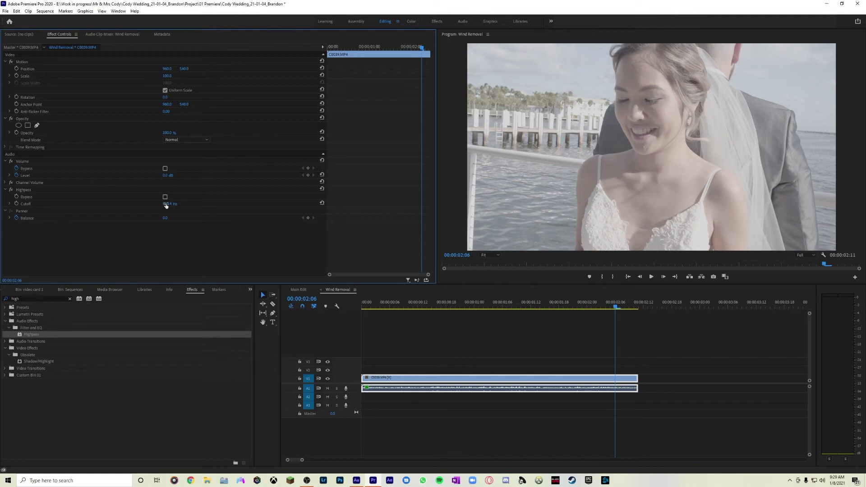
Replay the filtered wedding audio from the start of the sequence
{"action": "left_click", "coordinate": [177, 205]}
{"action": "left_click_drag", "start_coordinate": [372, 306], "coordinate": [348, 306]}
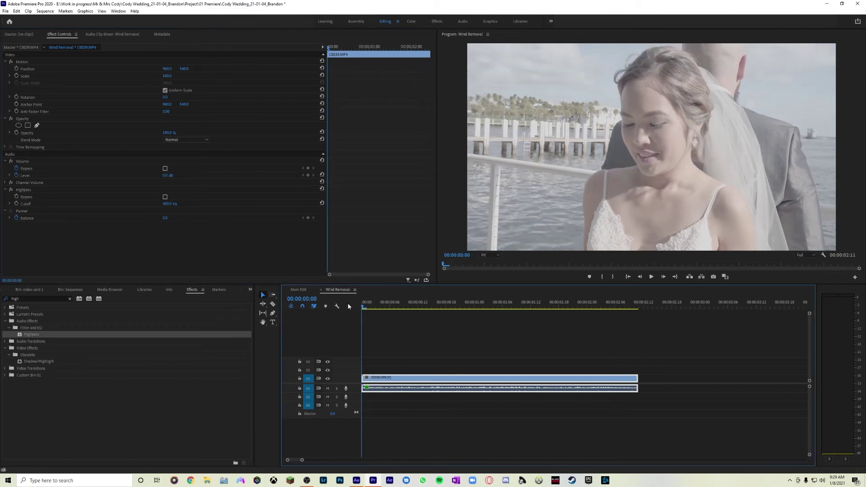
{"action": "key", "text": "space"}
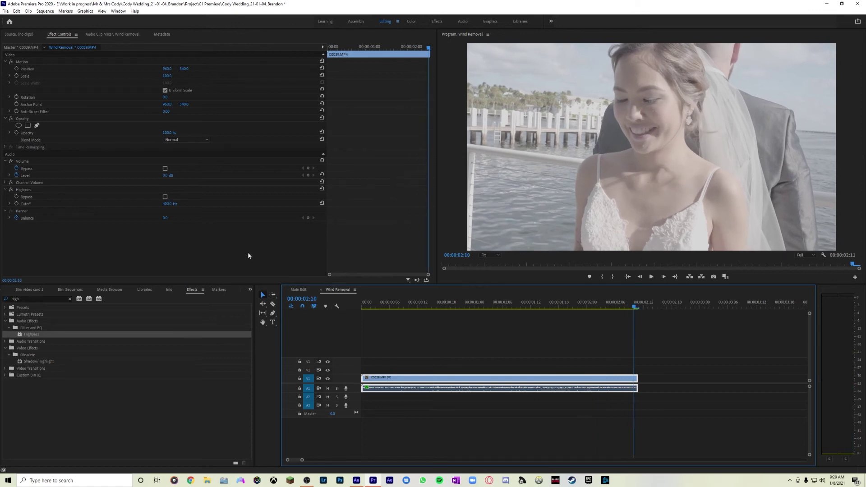
Change the Highpass cutoff to 550 Hz and audition it from the start
{"action": "left_click", "coordinate": [167, 206]}
{"action": "type", "text": "550"}
{"action": "key", "text": "Return"}
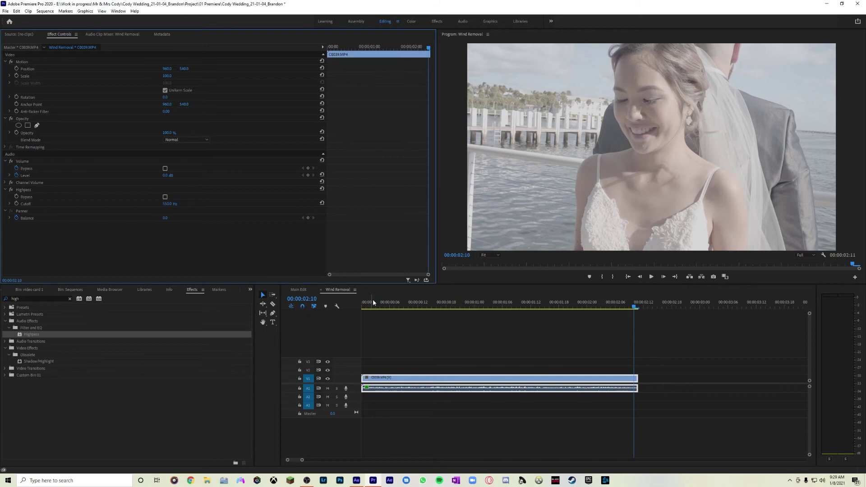
{"action": "left_click_drag", "start_coordinate": [374, 303], "coordinate": [341, 305]}
{"action": "key", "text": "space"}
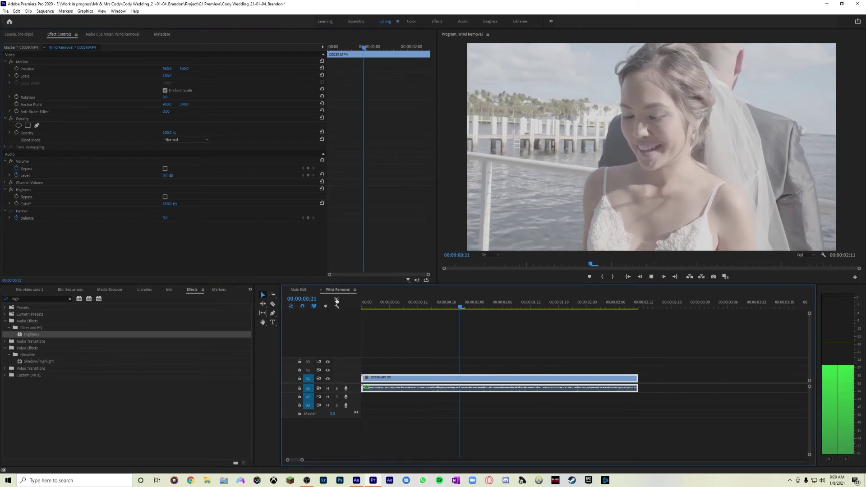